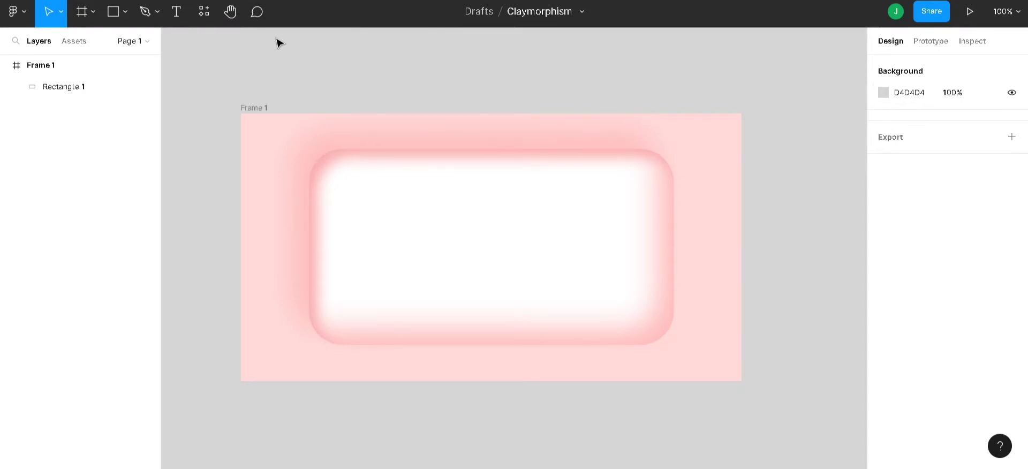
# - Select the old Frame 1 that holds the claymorphism card
pyautogui.click(255, 108)
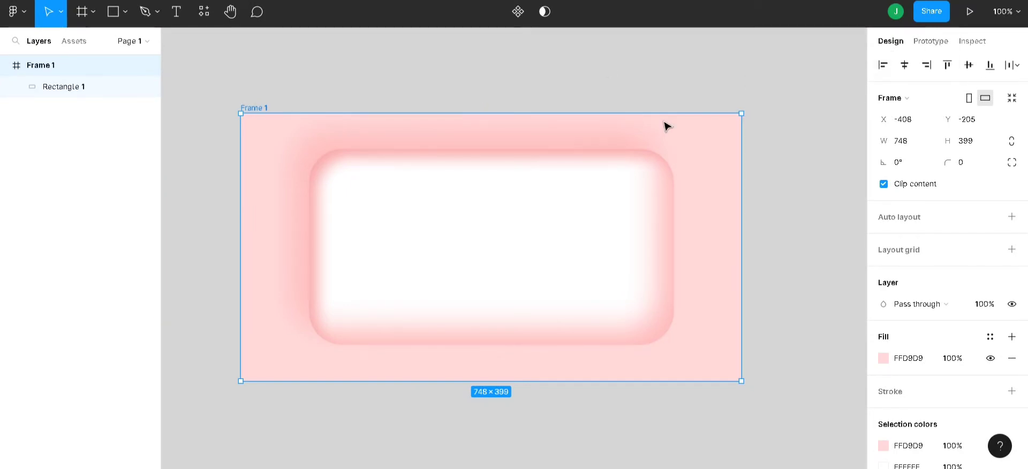
# - Delete the old frame and draw a new 868×438 frame on the canvas
pyautogui.press('Delete')
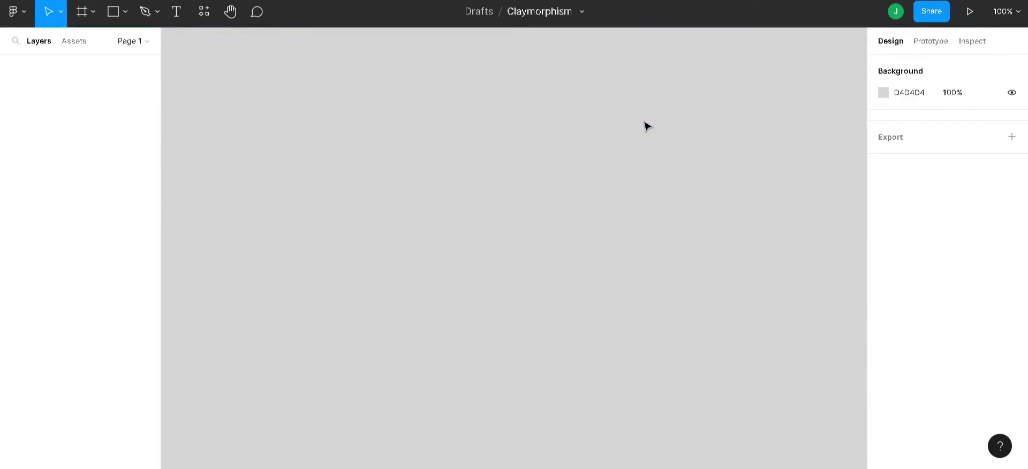
pyautogui.press('f')
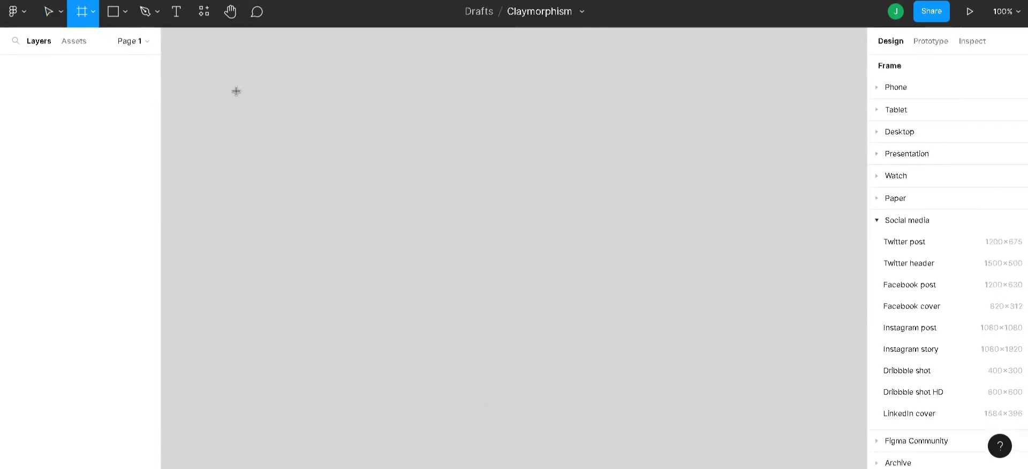
pyautogui.moveTo(235, 91); pyautogui.dragTo(817, 384)
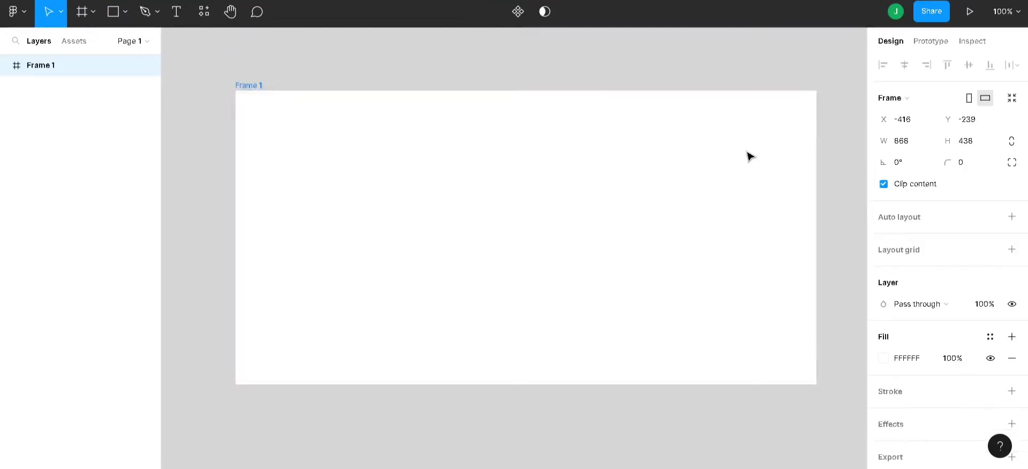
# - Fill the new frame with light red FAACAC
pyautogui.click(663, 55)
pyautogui.click(537, 191)
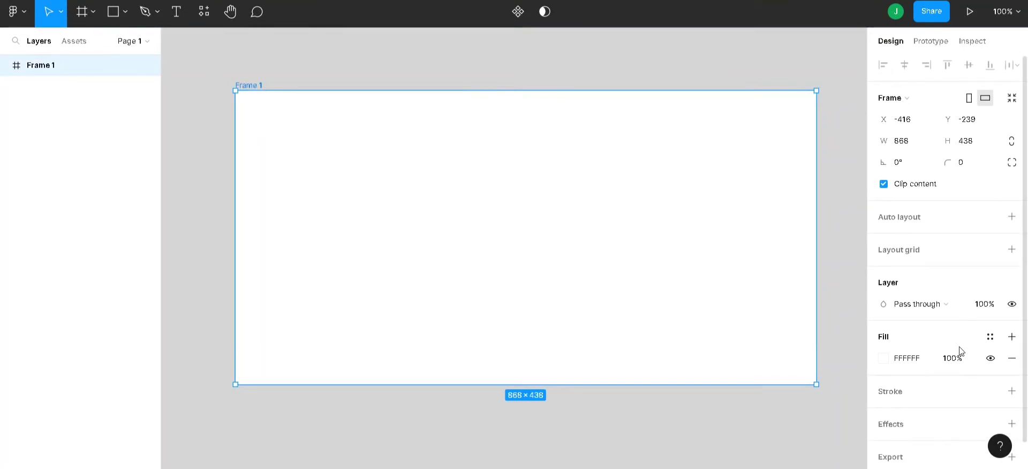
pyautogui.scroll(-1, 960, 351)
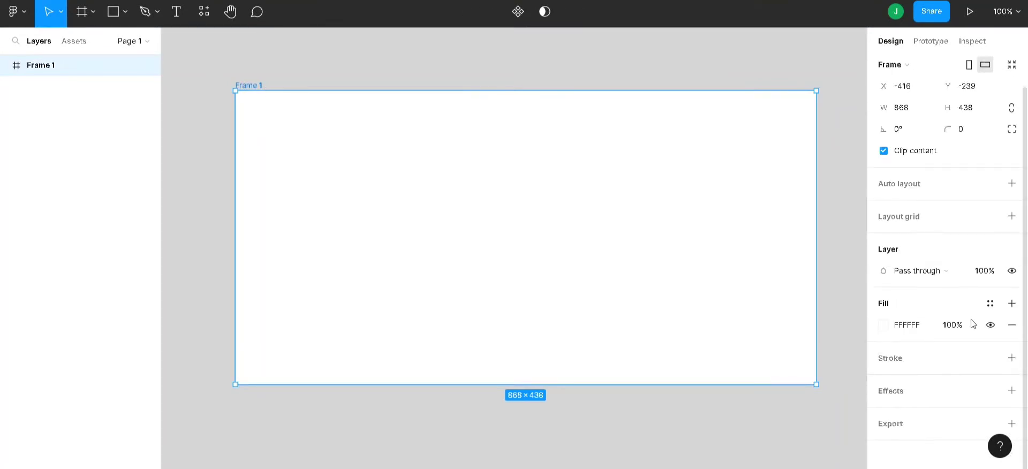
pyautogui.click(884, 327)
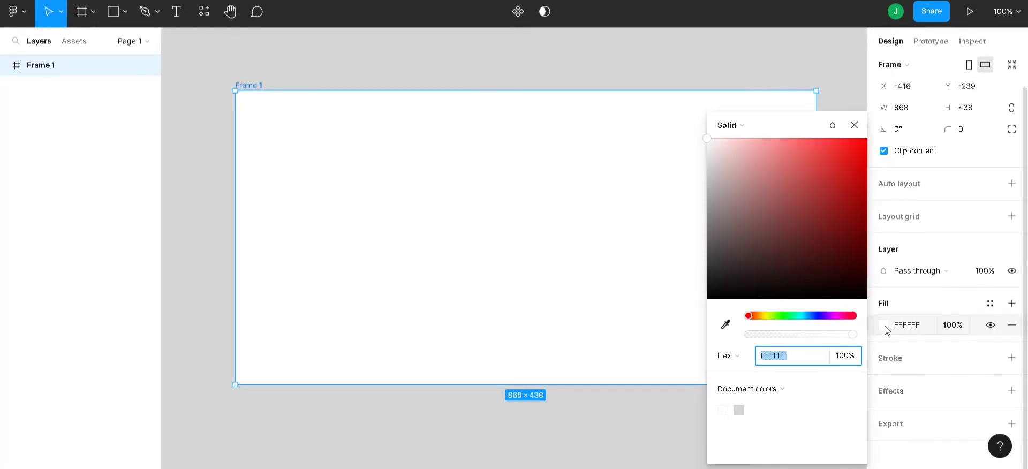
pyautogui.click(785, 177)
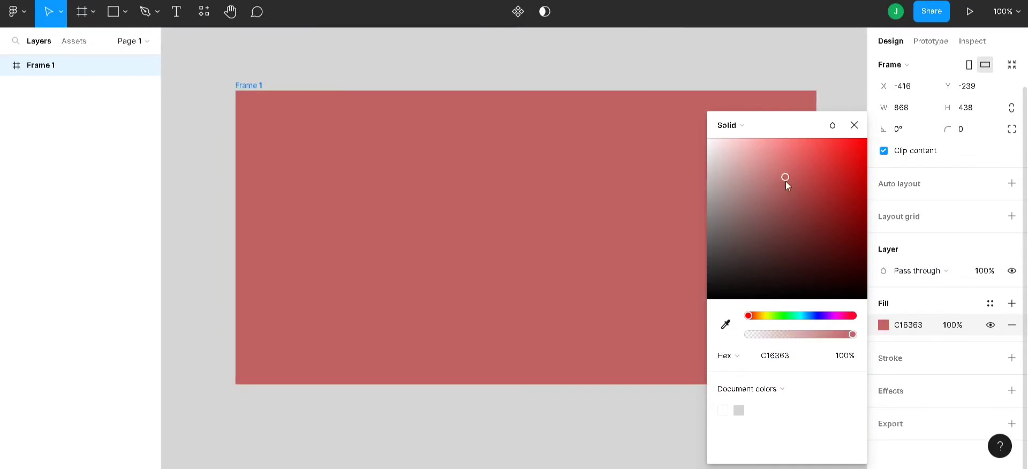
pyautogui.click(772, 157)
pyautogui.moveTo(773, 161); pyautogui.dragTo(756, 146)
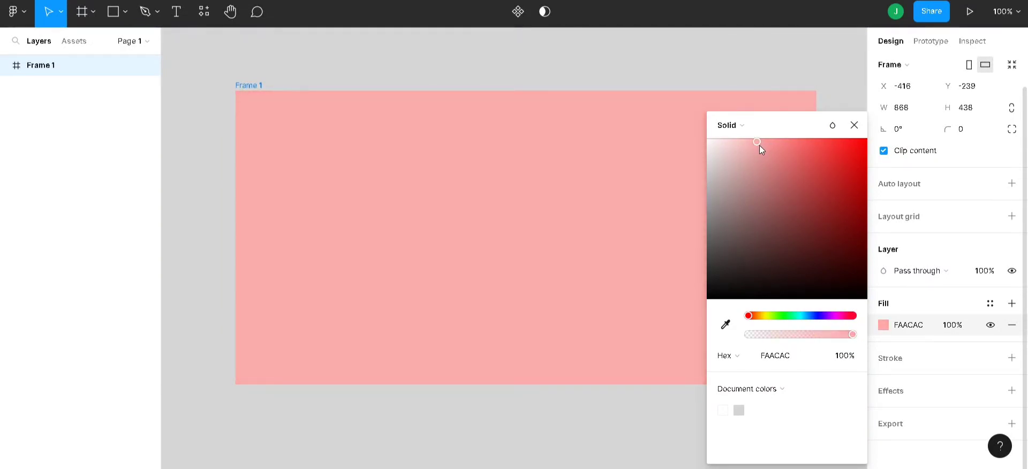
pyautogui.click(854, 125)
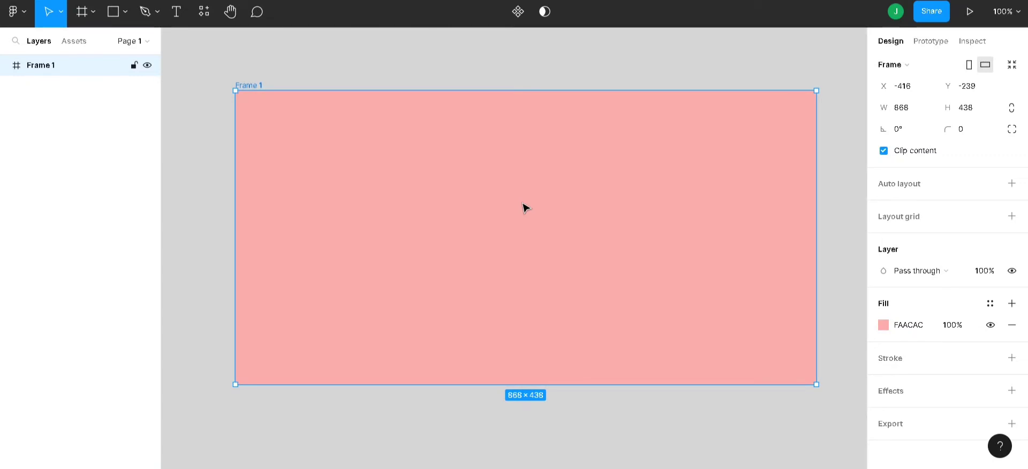
# - Draw a 487×168 rectangle centred in the frame and round its corners to 40
pyautogui.press('r')
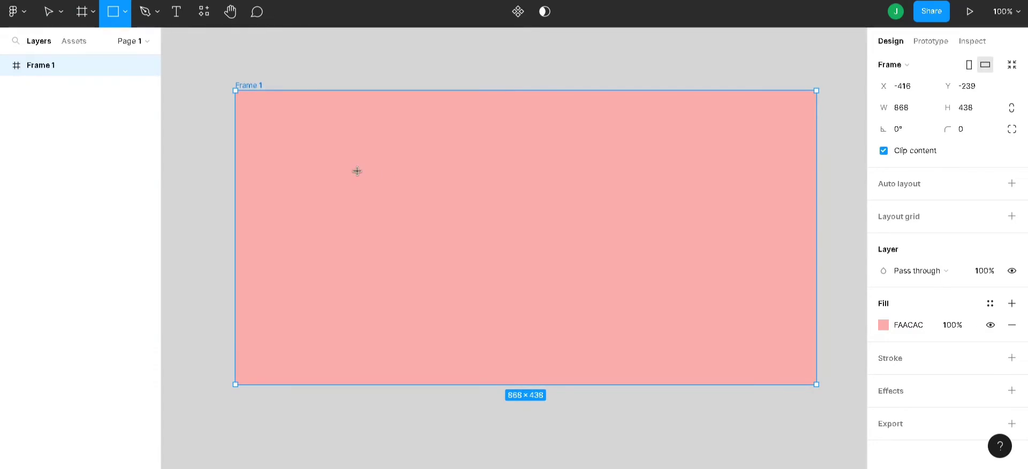
pyautogui.moveTo(357, 171)
pyautogui.mouseDown()
pyautogui.moveTo(437, 237)
pyautogui.moveTo(566, 276)
pyautogui.moveTo(683, 284)
pyautogui.mouseUp()
pyautogui.moveTo(557, 229); pyautogui.dragTo(562, 237)
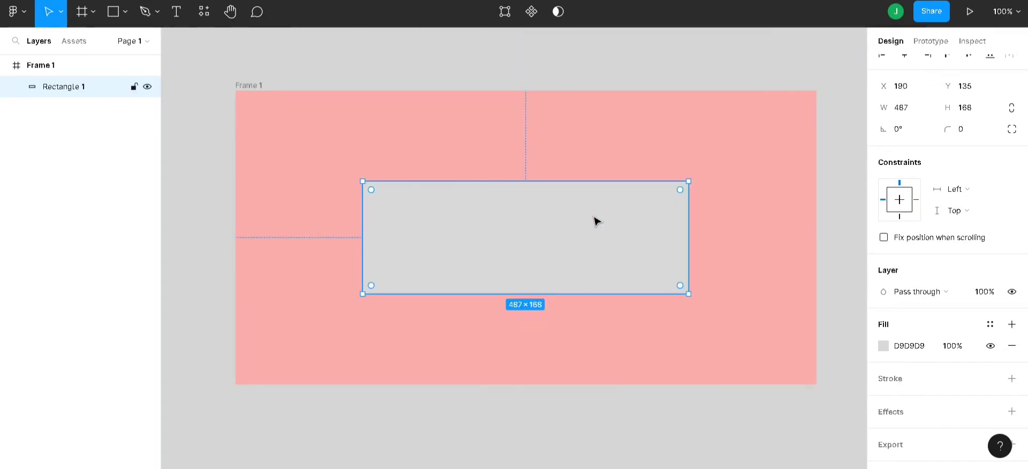
pyautogui.click(974, 129)
pyautogui.write('40')
pyautogui.press('Return')
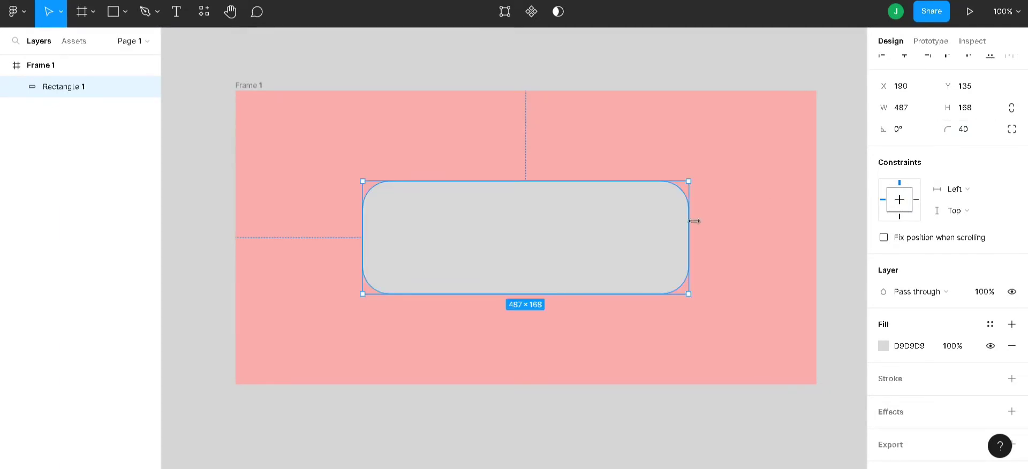
pyautogui.moveTo(581, 244)
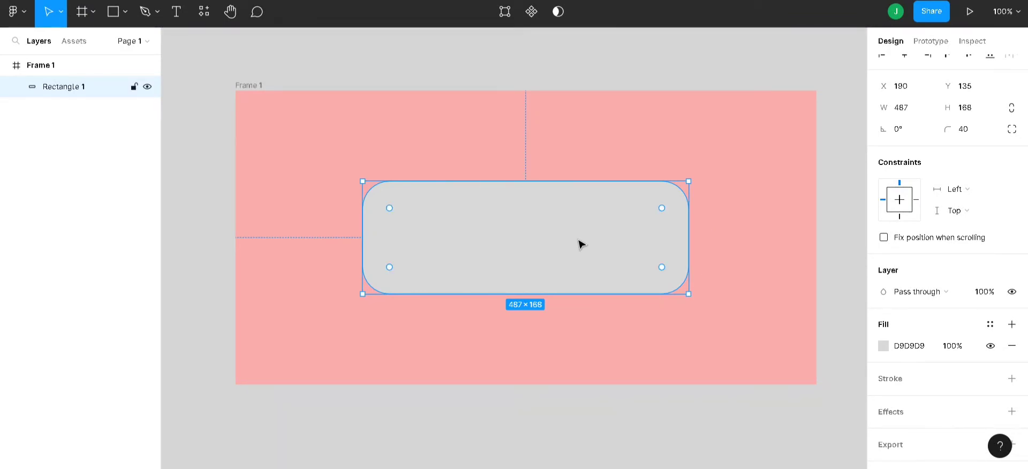
# - Change the rectangle's fill to pure white FFFFFF
pyautogui.click(885, 351)
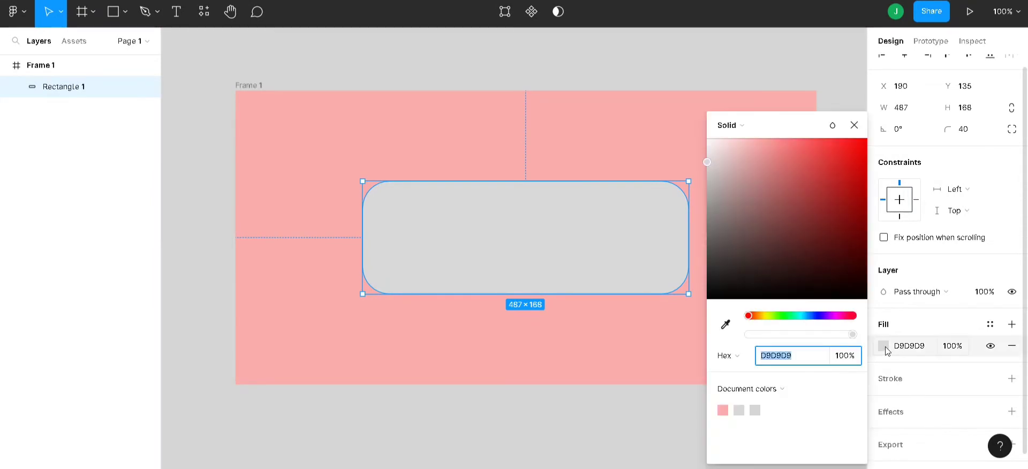
pyautogui.click(755, 154)
pyautogui.moveTo(756, 156); pyautogui.dragTo(867, 127)
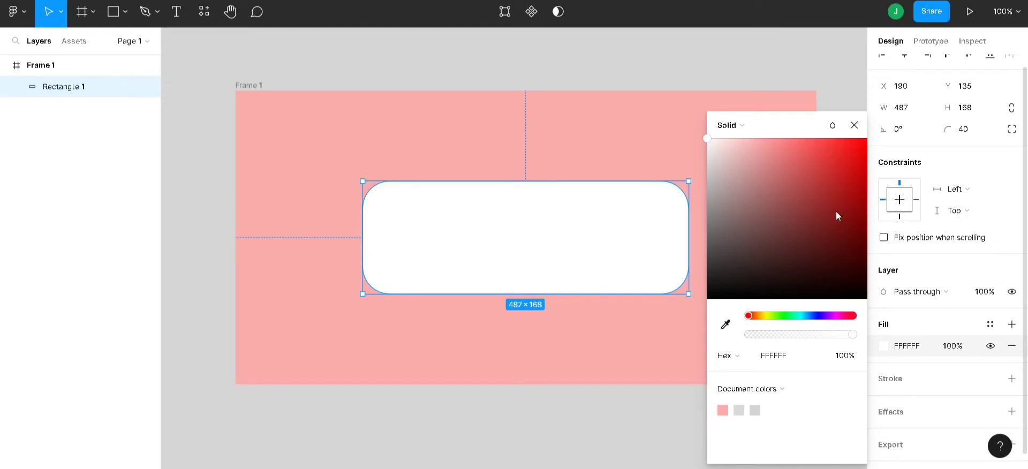
pyautogui.click(852, 126)
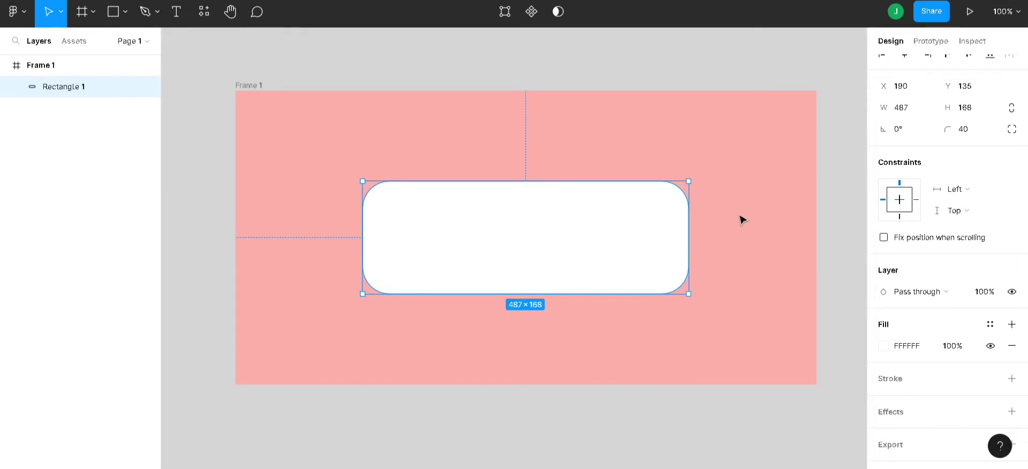
# - Add a shadow effect to the rectangle and bring up its effect type list
pyautogui.scroll(-1, 1027, 319)
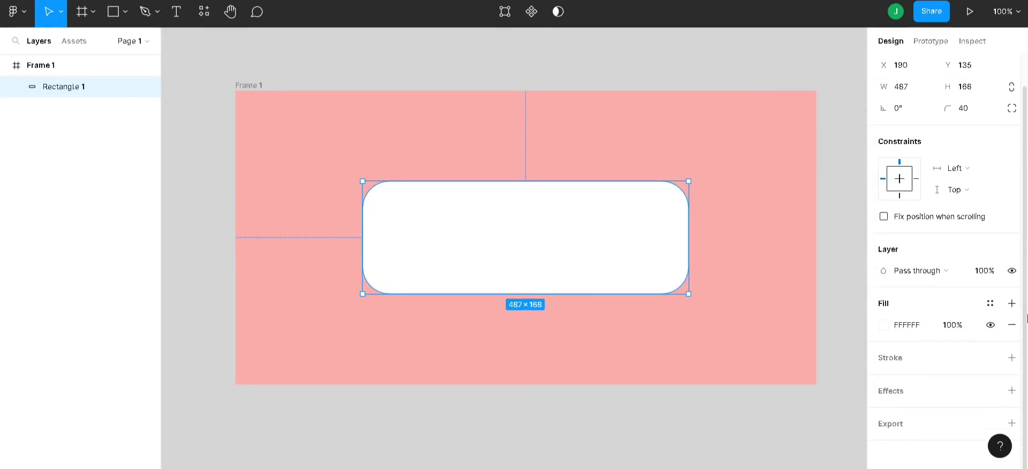
pyautogui.click(1012, 390)
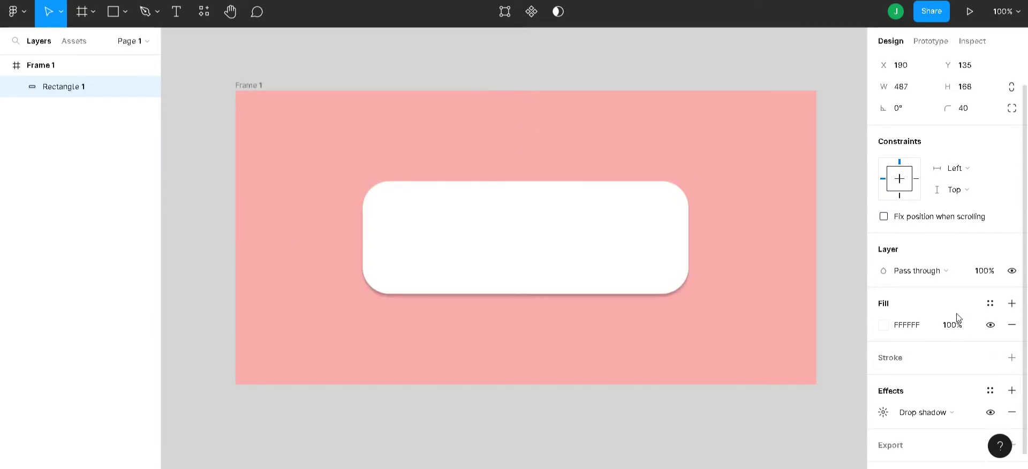
pyautogui.scroll(-1, 957, 318)
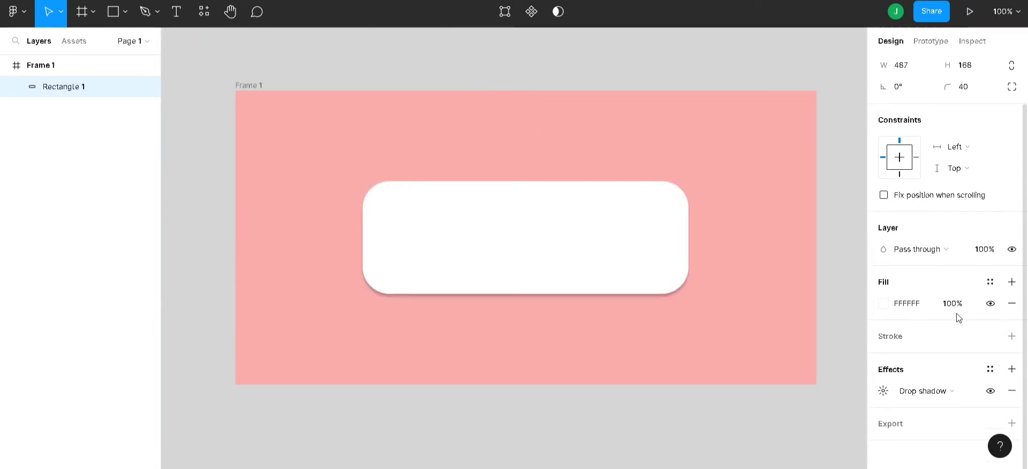
pyautogui.click(912, 394)
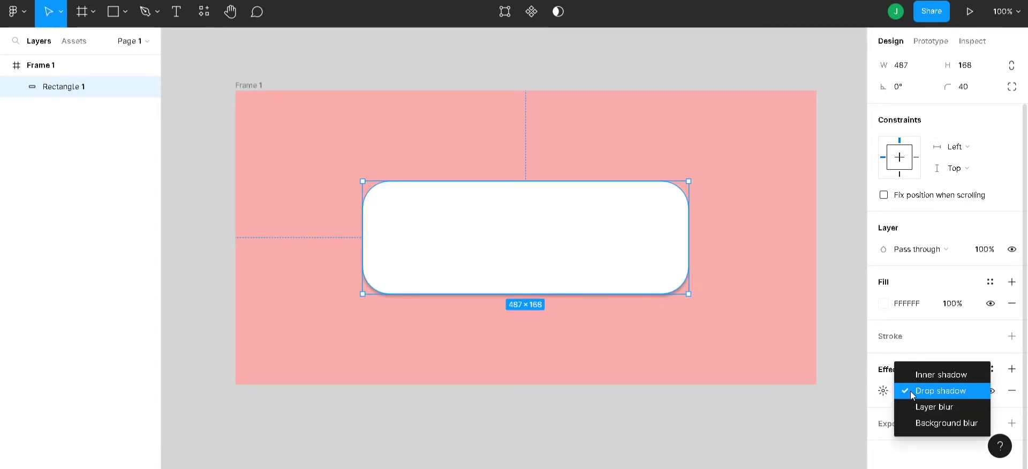
# - Make the effect an inner shadow offset X -24, Y -24
pyautogui.click(935, 374)
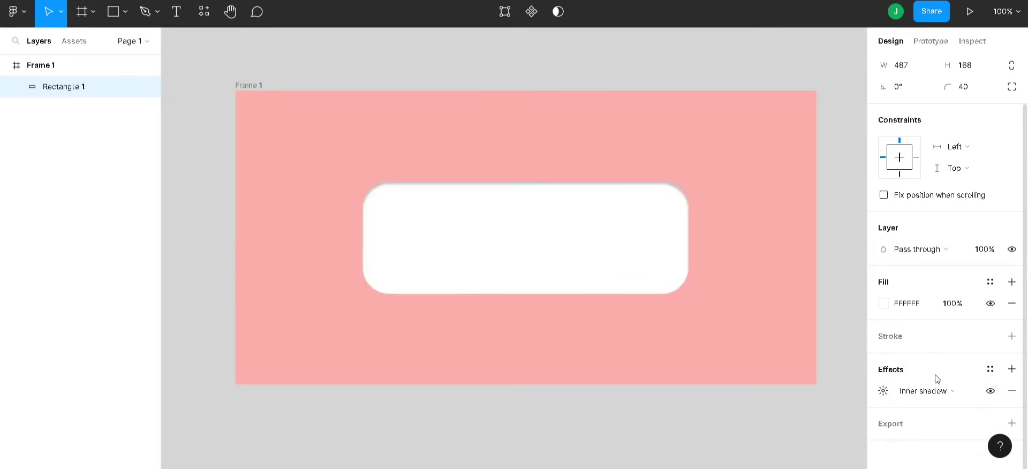
pyautogui.click(884, 391)
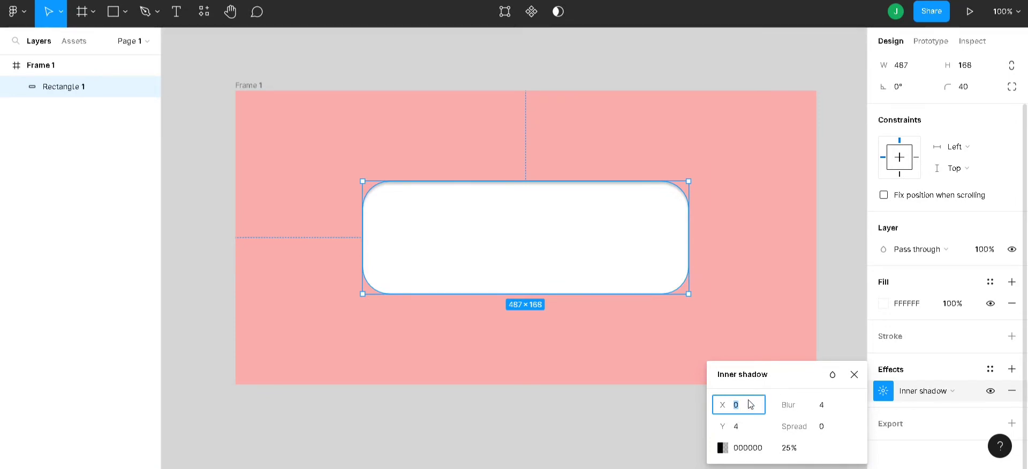
pyautogui.press('BackSpace')
pyautogui.write('-24')
pyautogui.click(752, 427)
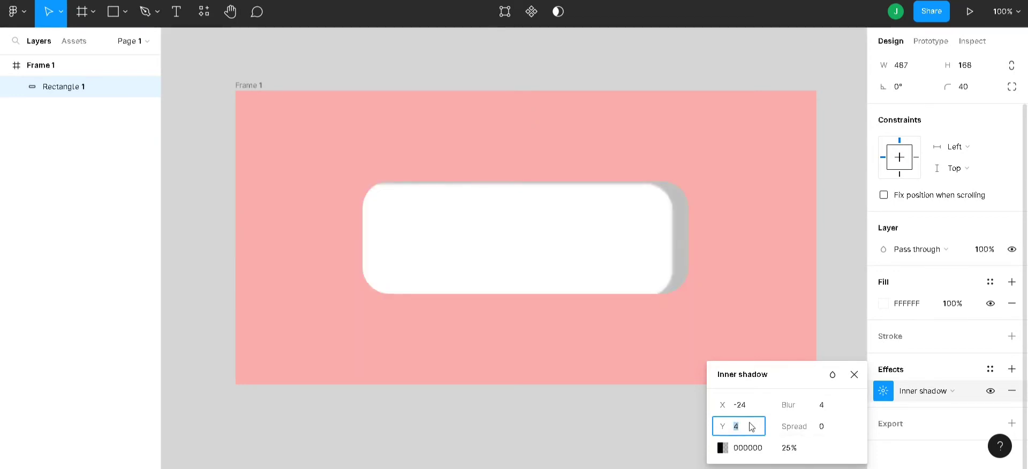
pyautogui.write('-24')
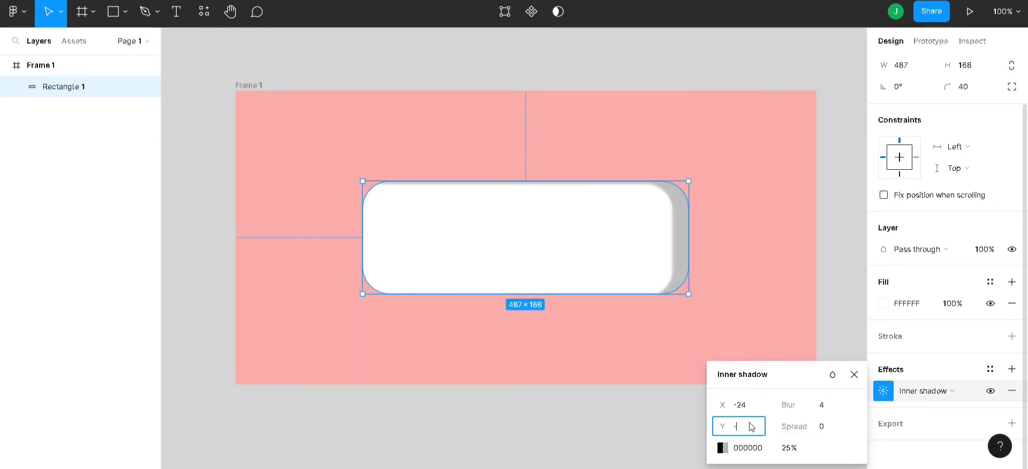
pyautogui.press('Return')
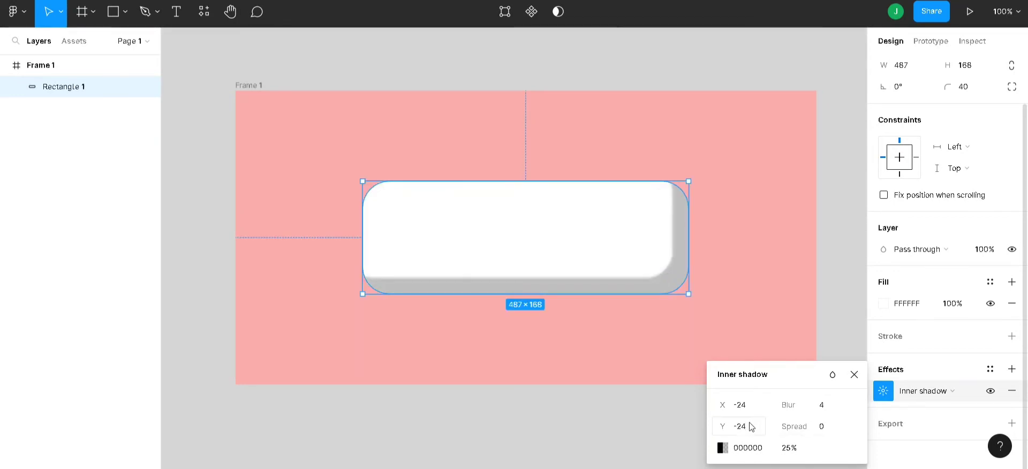
# - Set the inner shadow blur to 48 and its colour to red D23131
pyautogui.click(833, 406)
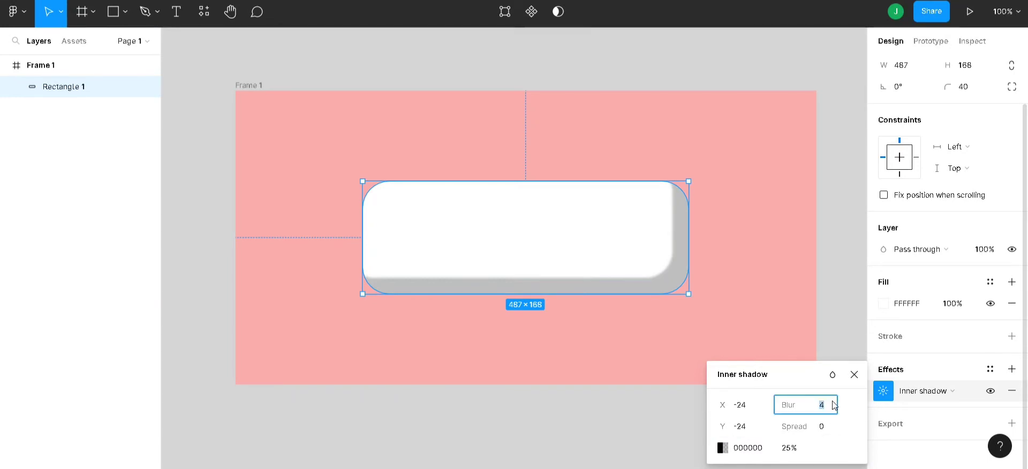
pyautogui.click(834, 406)
pyautogui.write('8')
pyautogui.press('Return')
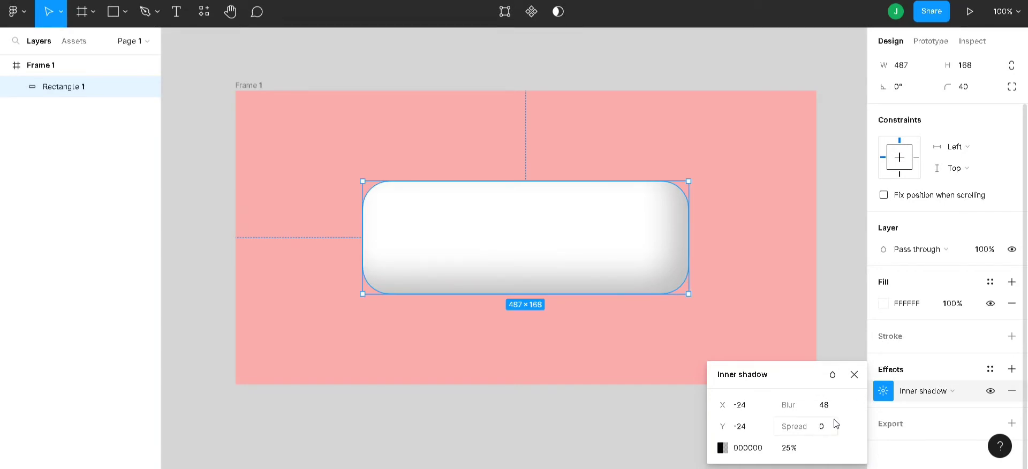
pyautogui.click(722, 448)
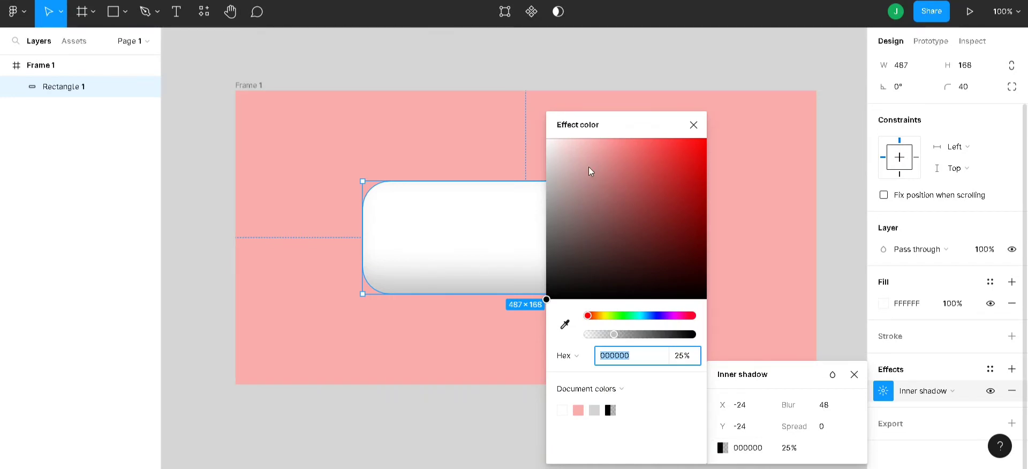
pyautogui.moveTo(589, 167); pyautogui.dragTo(670, 166)
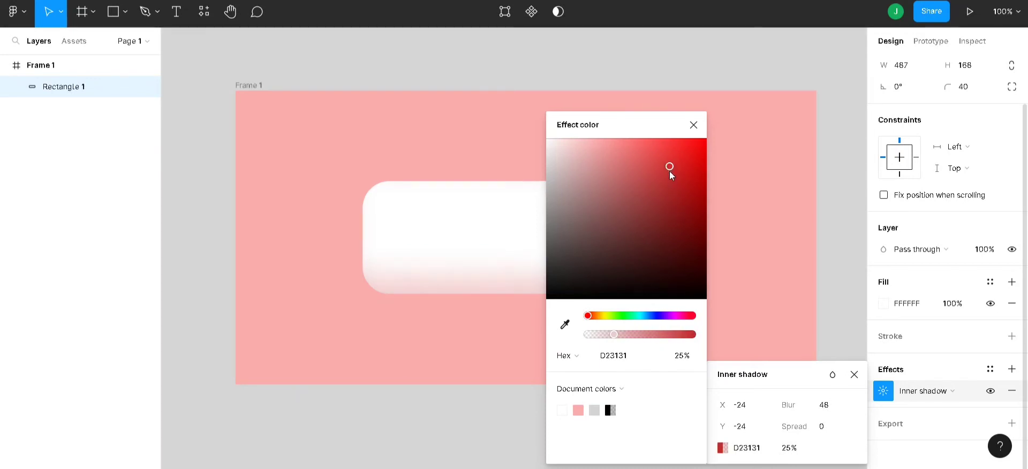
# - Add a second effect to the white rectangle and make it an inner shadow
pyautogui.click(694, 125)
pyautogui.click(718, 239)
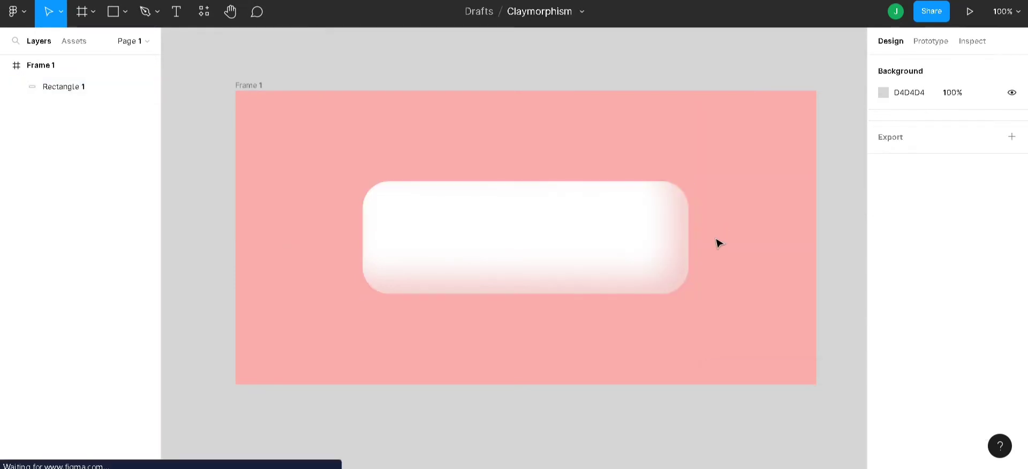
pyautogui.click(538, 258)
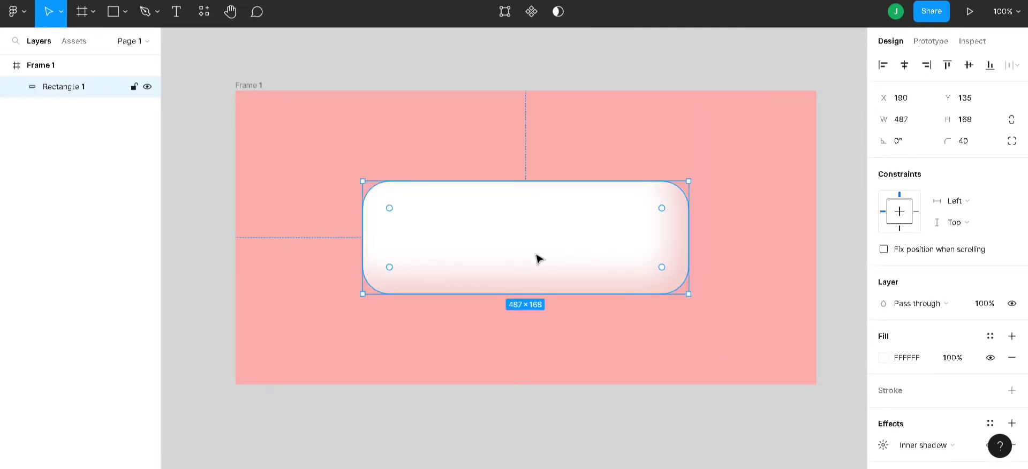
pyautogui.scroll(-1, 996, 336)
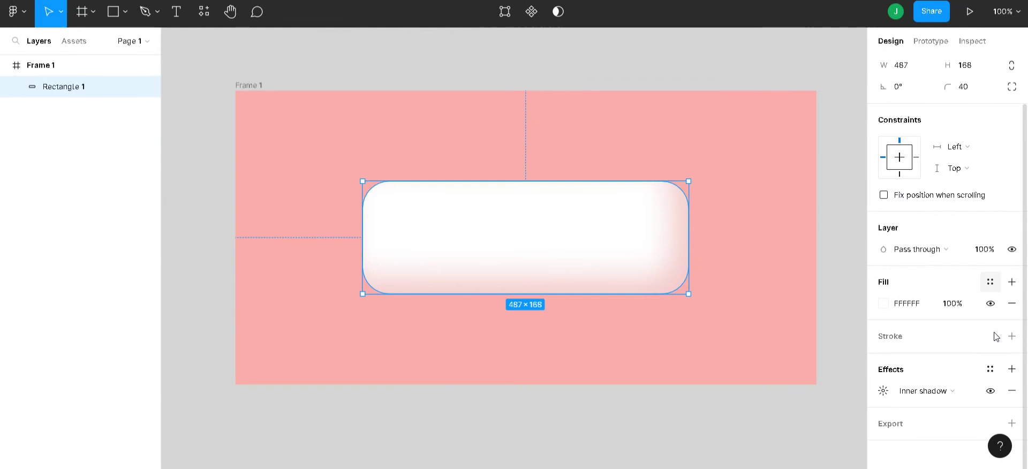
pyautogui.click(1012, 370)
pyautogui.scroll(-1, 994, 348)
pyautogui.click(929, 374)
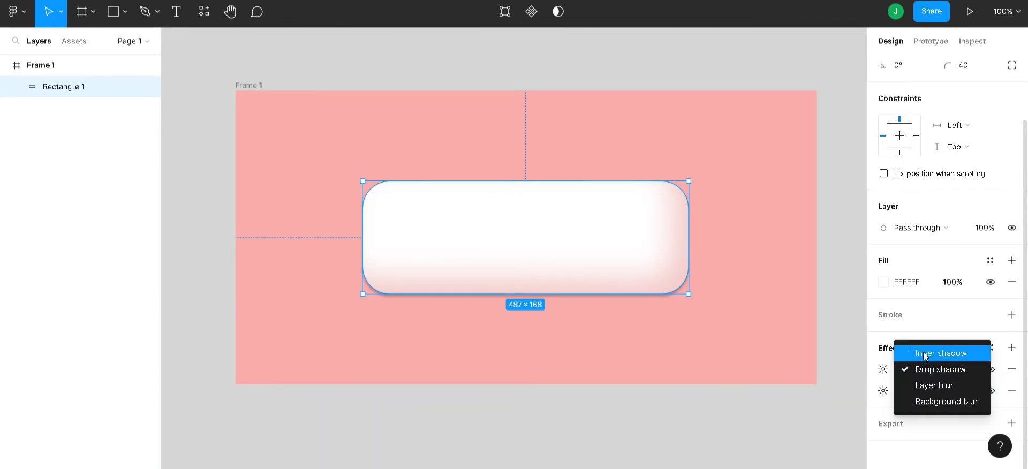
pyautogui.click(925, 354)
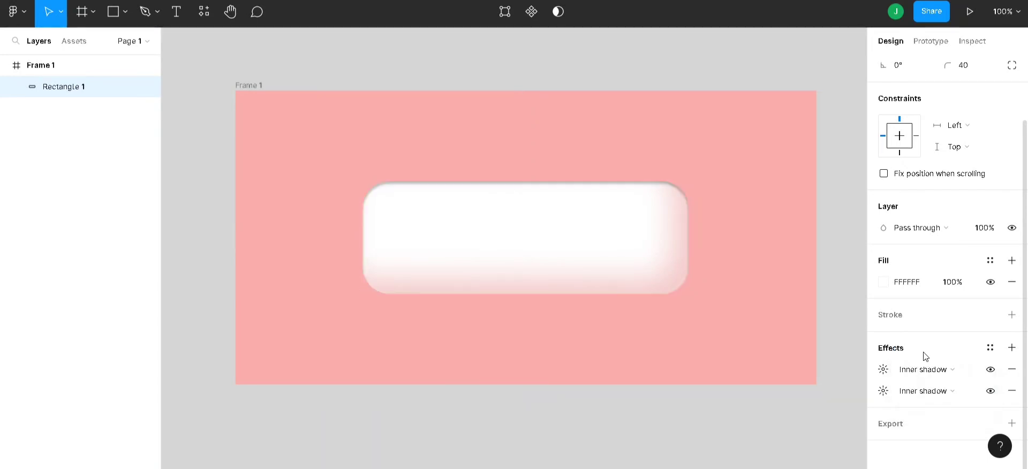
# - Set the second inner shadow to X 12, Y 12 with blur 24
pyautogui.click(883, 370)
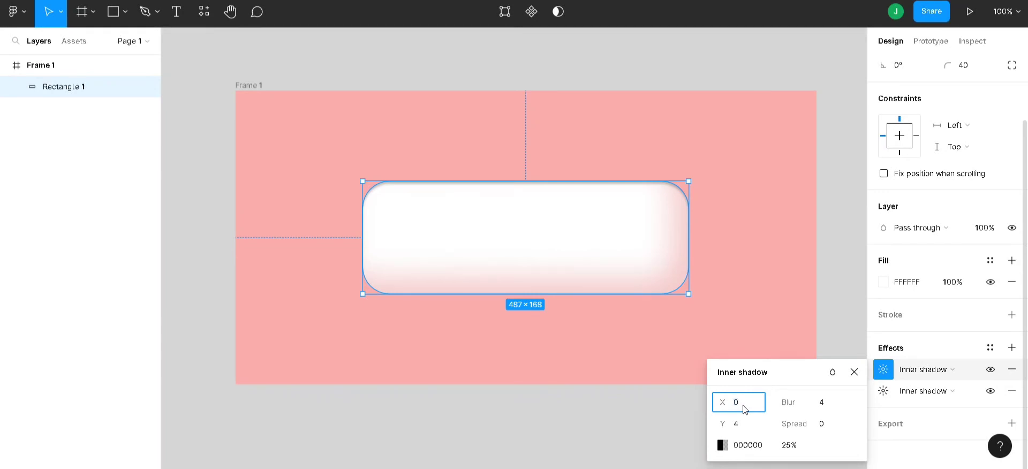
pyautogui.write('12')
pyautogui.click(738, 424)
pyautogui.press('BackSpace')
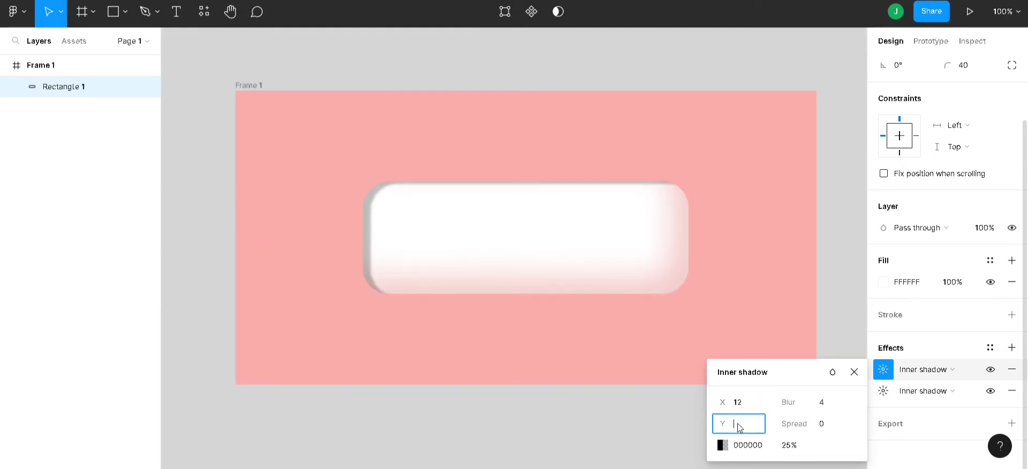
pyautogui.write('12')
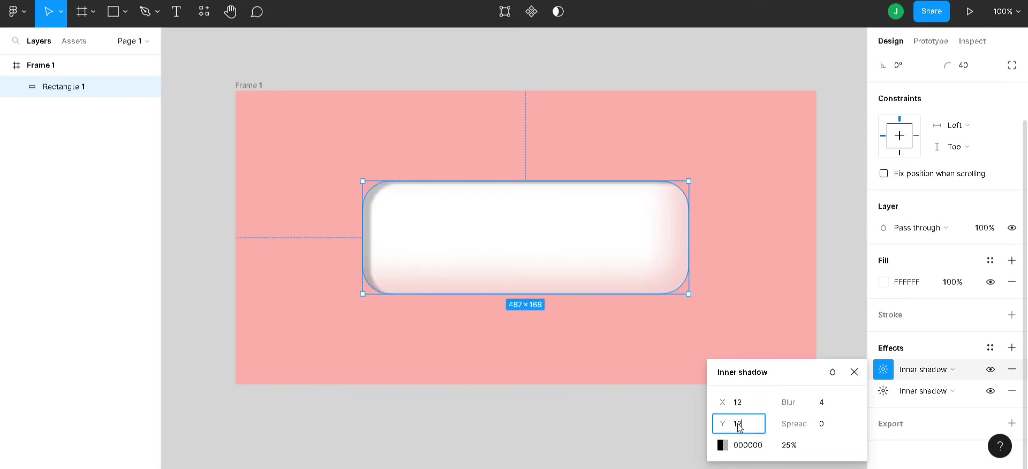
pyautogui.click(824, 404)
pyautogui.write('2')
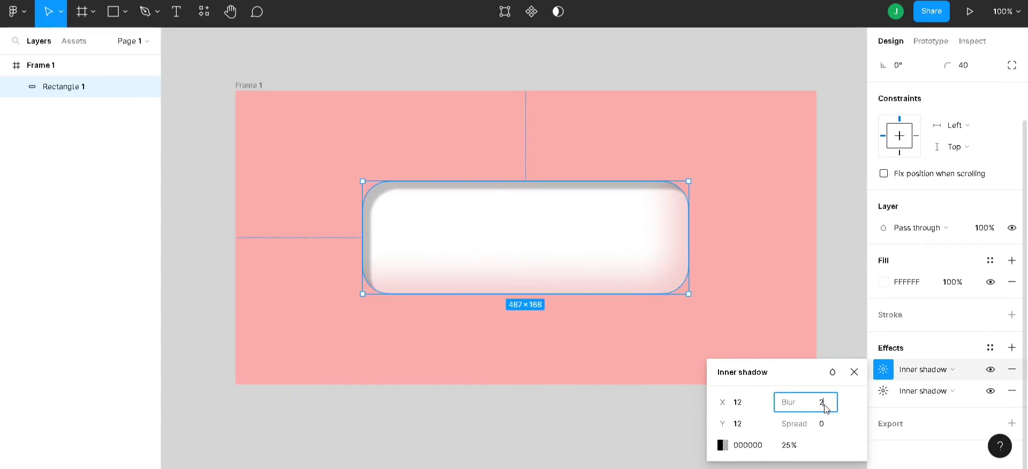
pyautogui.write('4')
pyautogui.press('Return')
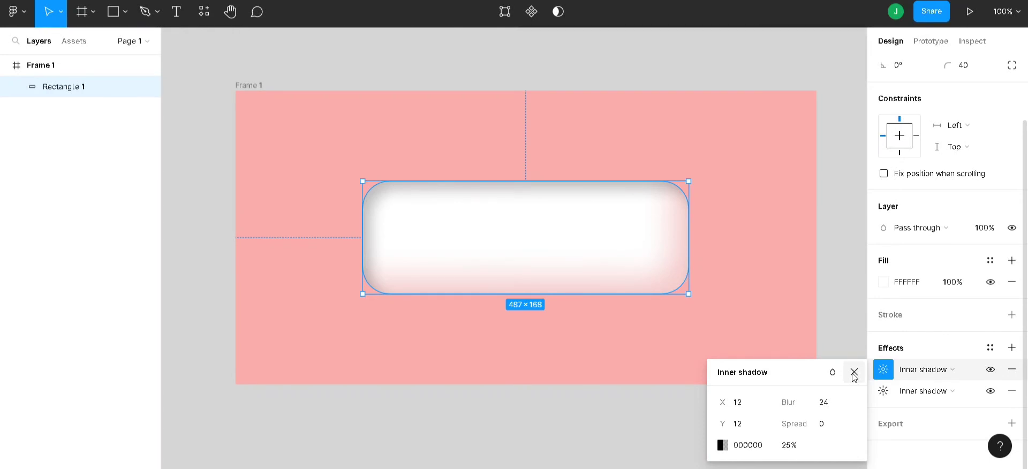
# - Colour the second inner shadow pink FAACAC at full opacity
pyautogui.click(723, 445)
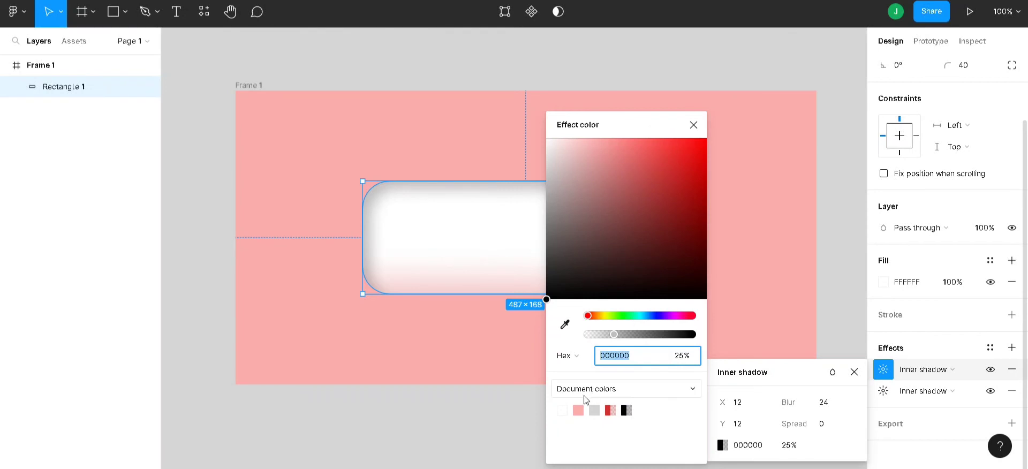
pyautogui.click(579, 409)
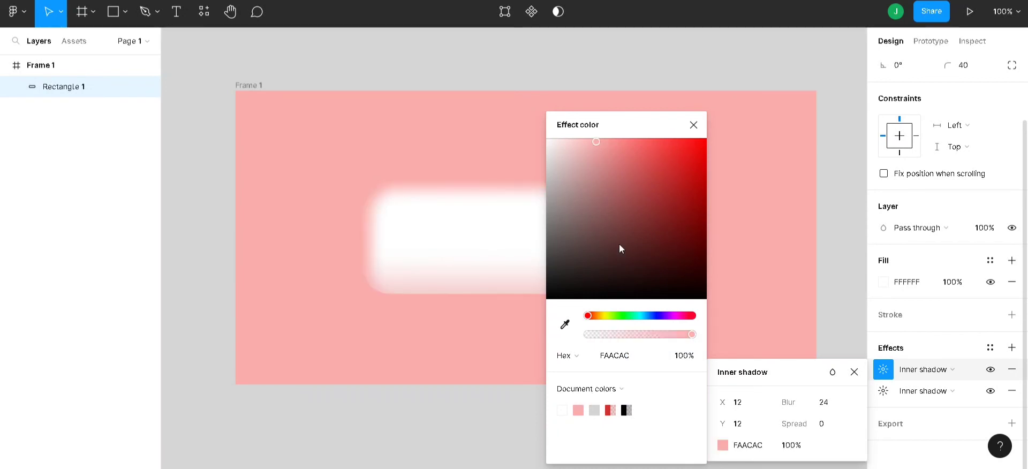
pyautogui.click(694, 125)
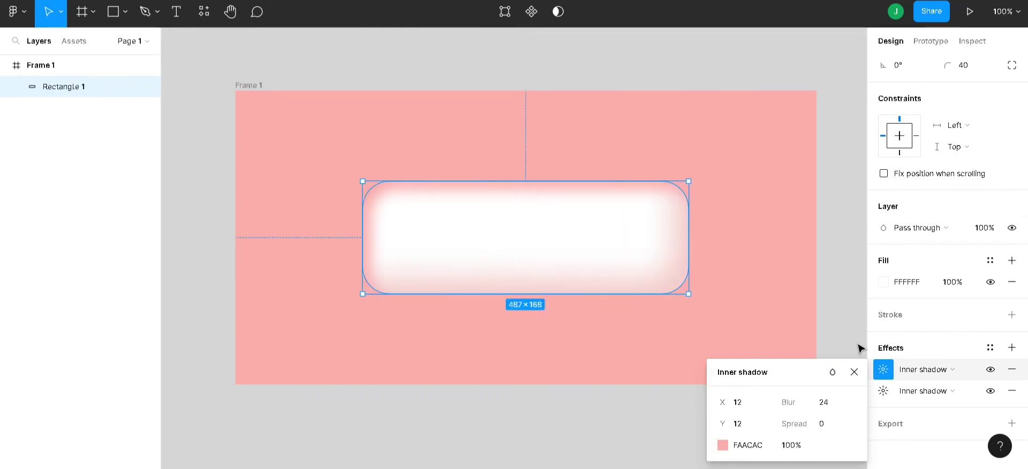
pyautogui.click(854, 371)
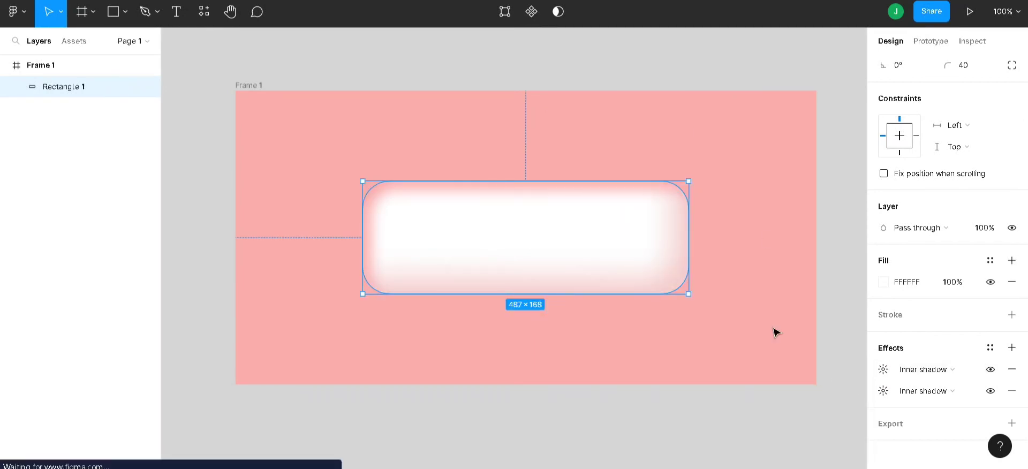
# - Change Frame 1's fill to a deeper red, FF8A8A
pyautogui.click(843, 302)
pyautogui.click(566, 276)
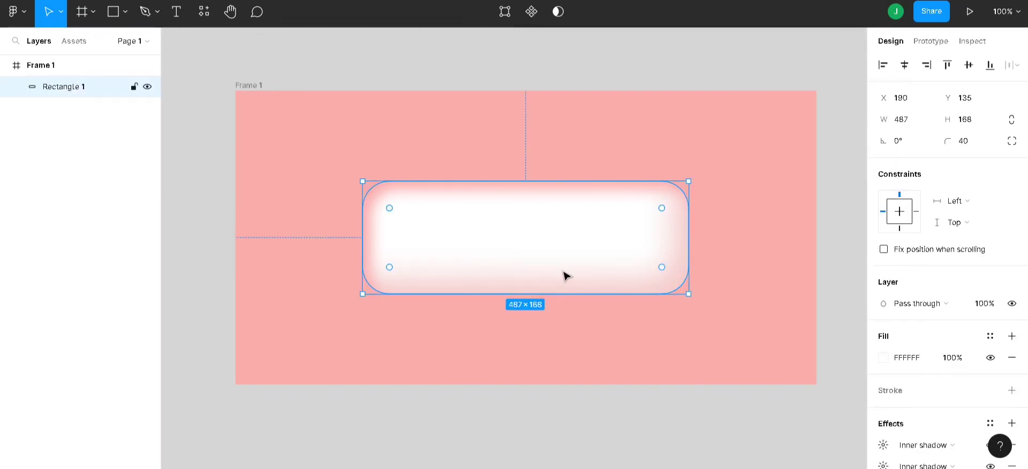
pyautogui.click(257, 86)
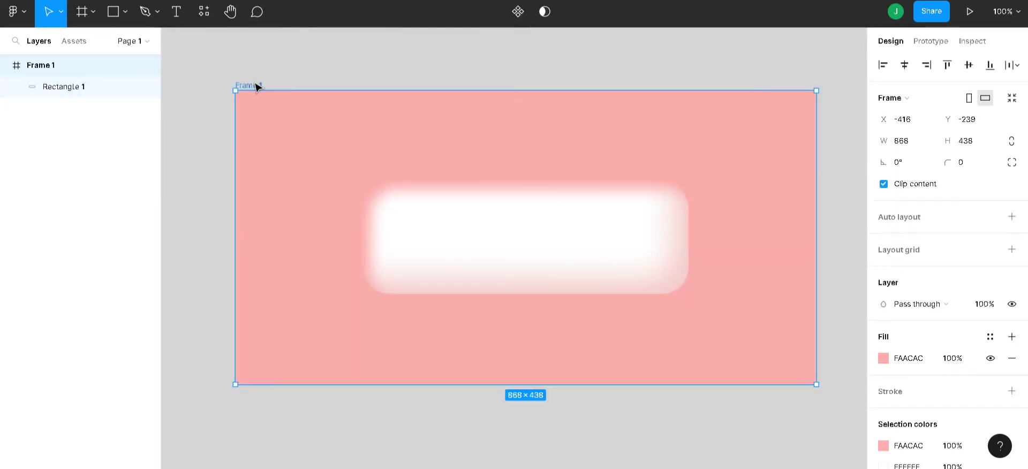
pyautogui.click(881, 358)
pyautogui.moveTo(753, 152); pyautogui.dragTo(780, 142)
pyautogui.click(855, 126)
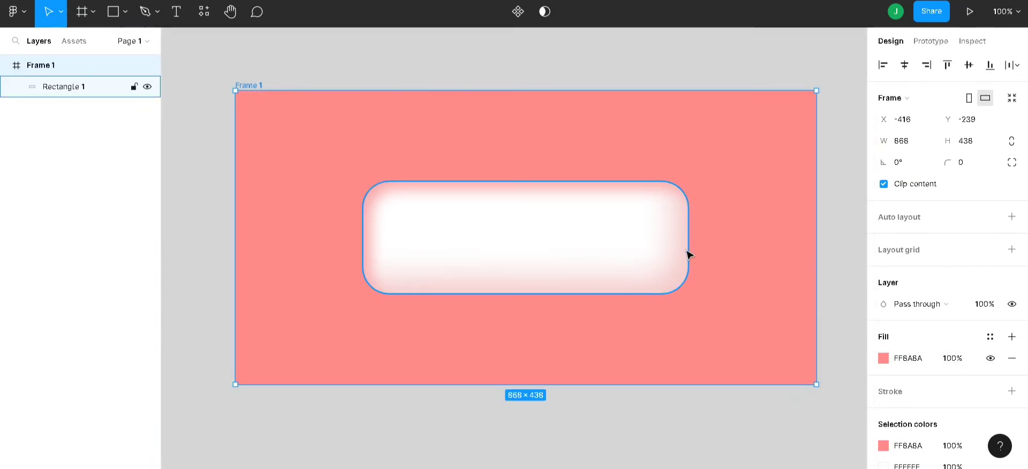
# - Add a drop shadow to the white rectangle at X -24, Y -24 with blur 48
pyautogui.click(623, 246)
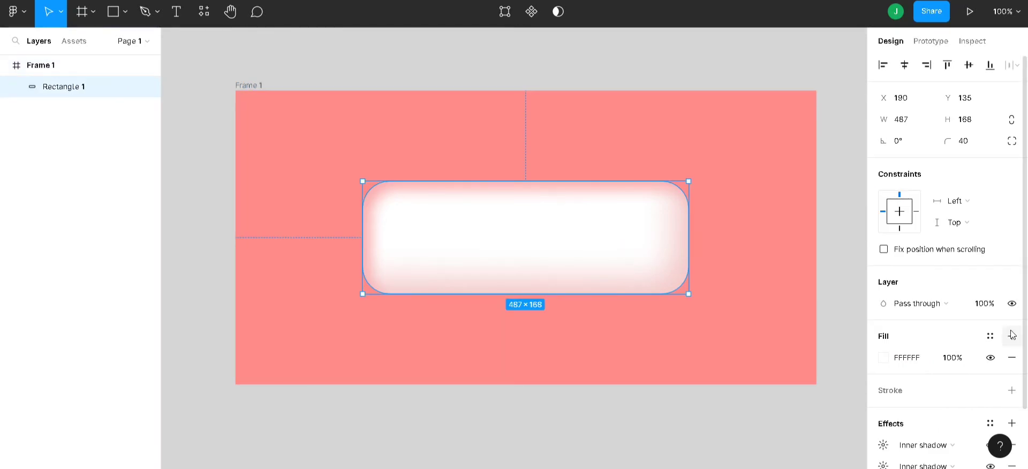
pyautogui.scroll(-2, 1012, 332)
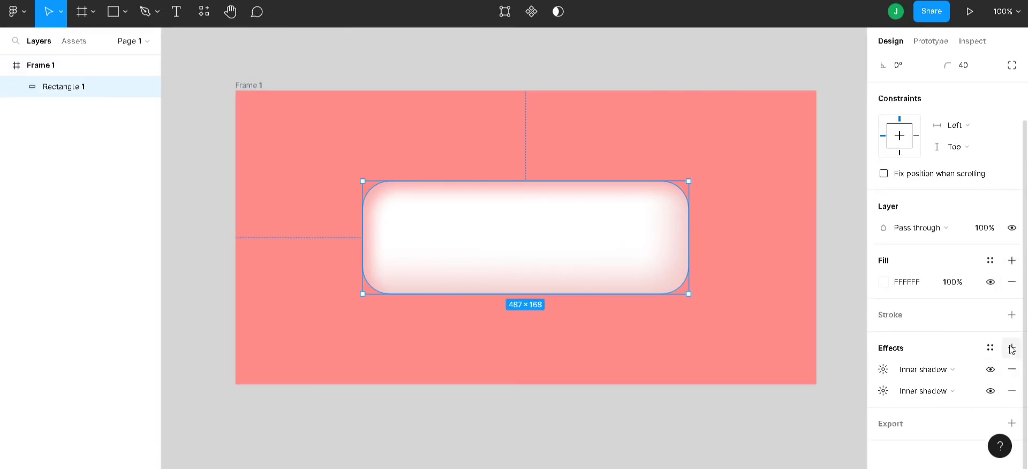
pyautogui.click(1012, 348)
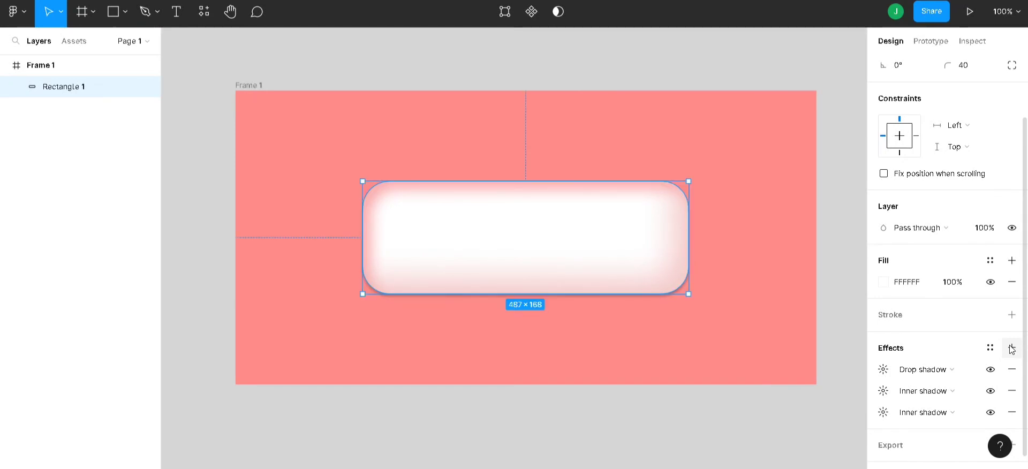
pyautogui.click(885, 369)
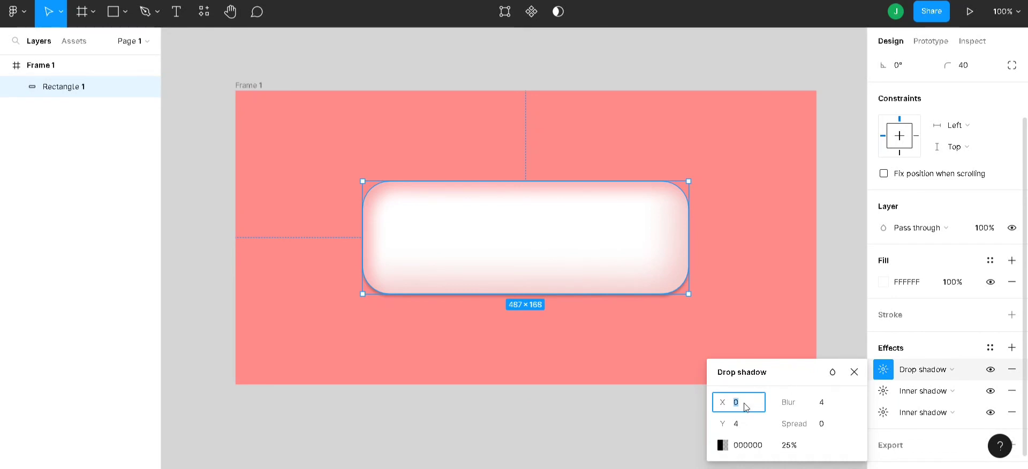
pyautogui.write('-24')
pyautogui.click(746, 428)
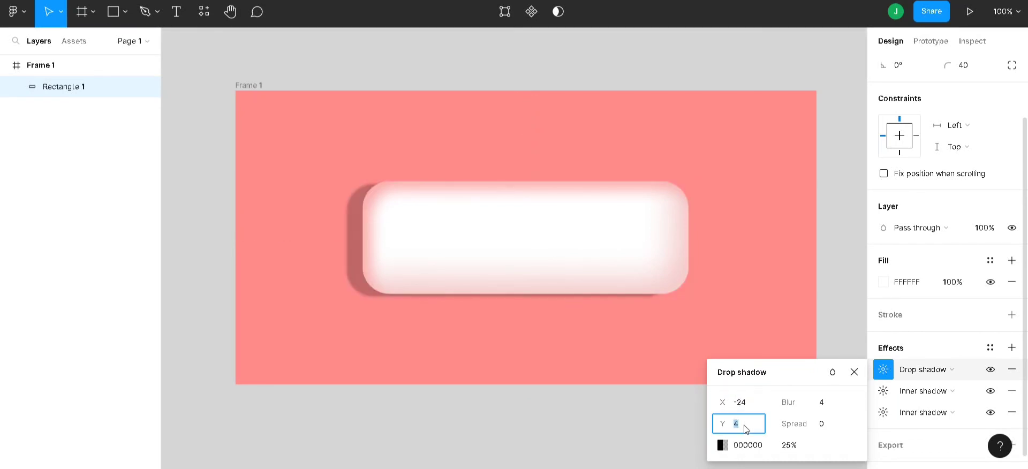
pyautogui.write('-2')
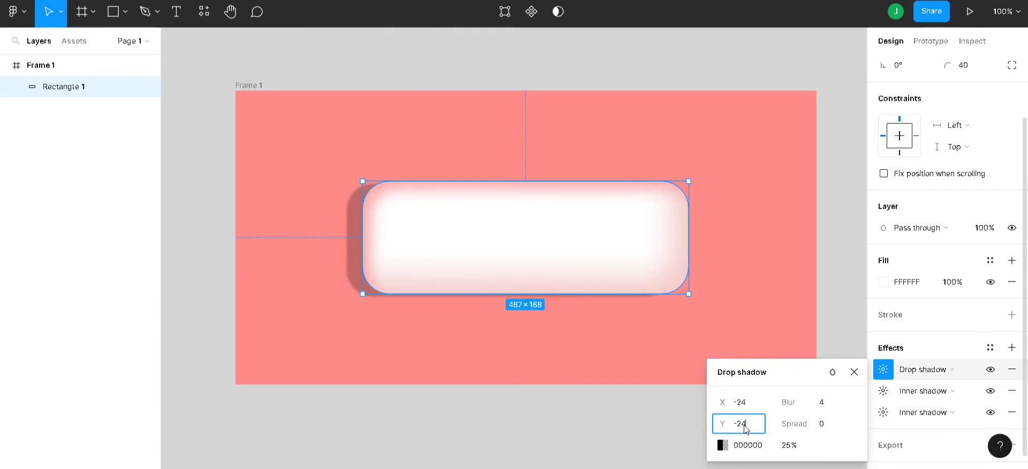
pyautogui.click(824, 404)
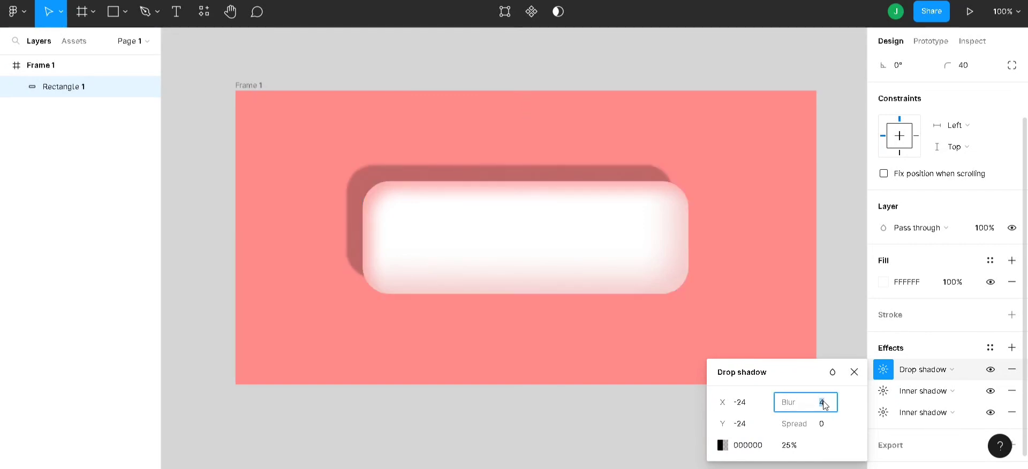
pyautogui.write('48')
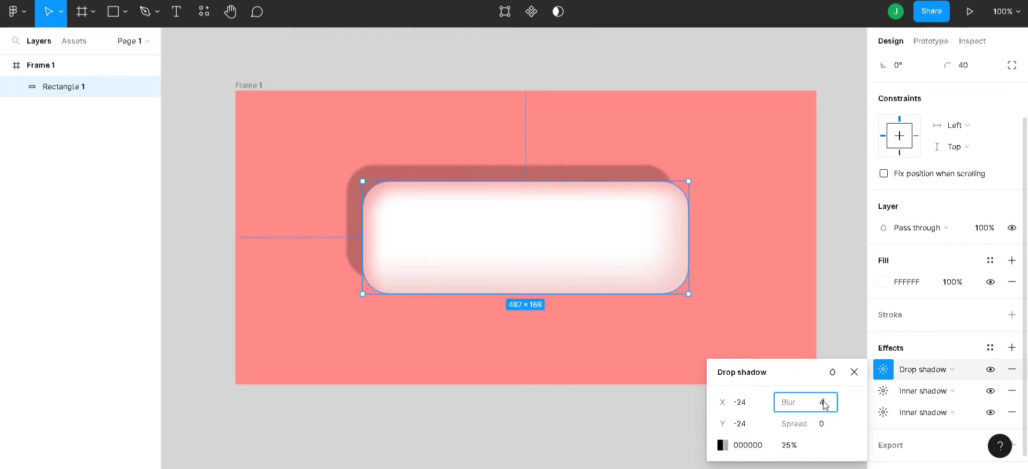
pyautogui.press('Return')
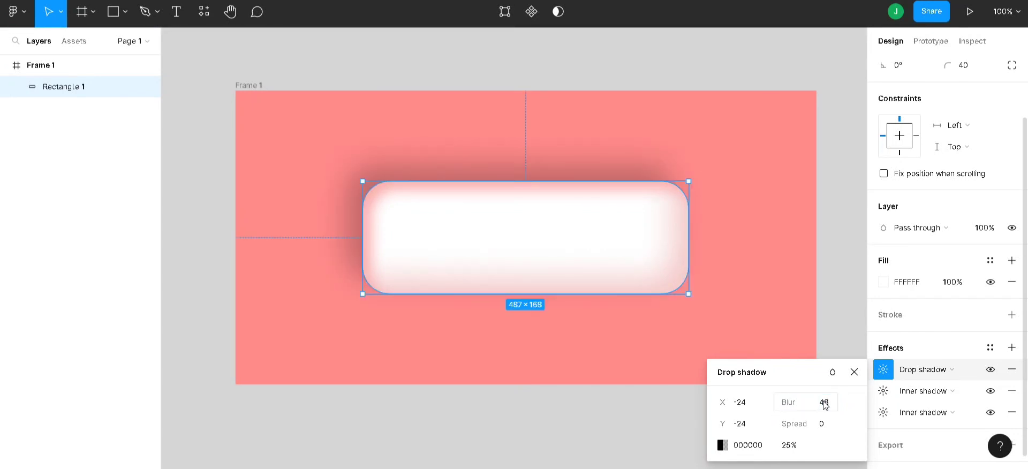
pyautogui.click(855, 372)
# - Change the rectangle's drop shadow colour from black to red E84848
pyautogui.click(805, 272)
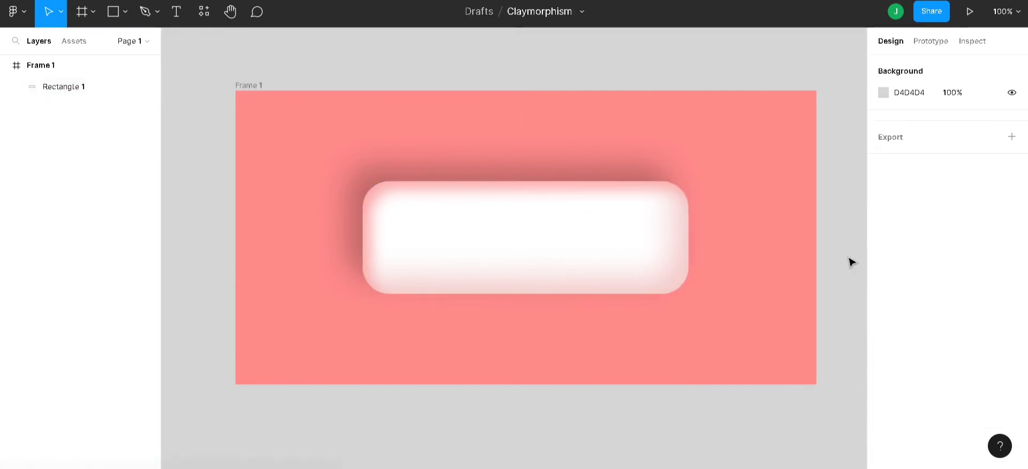
pyautogui.click(537, 263)
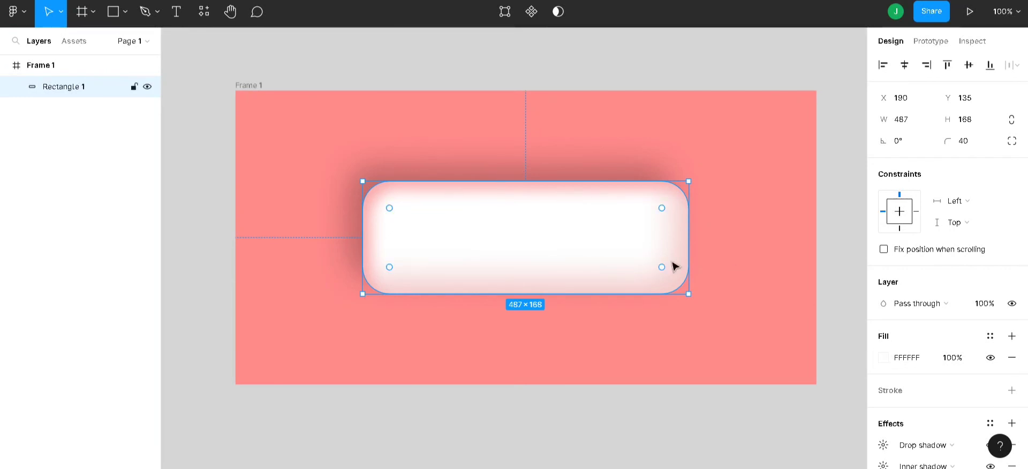
pyautogui.scroll(-3, 886, 346)
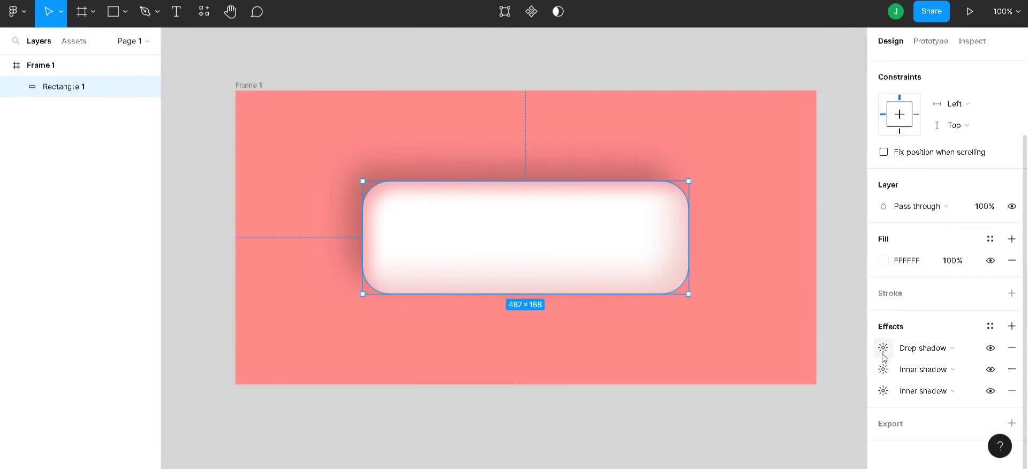
pyautogui.click(883, 348)
pyautogui.click(723, 423)
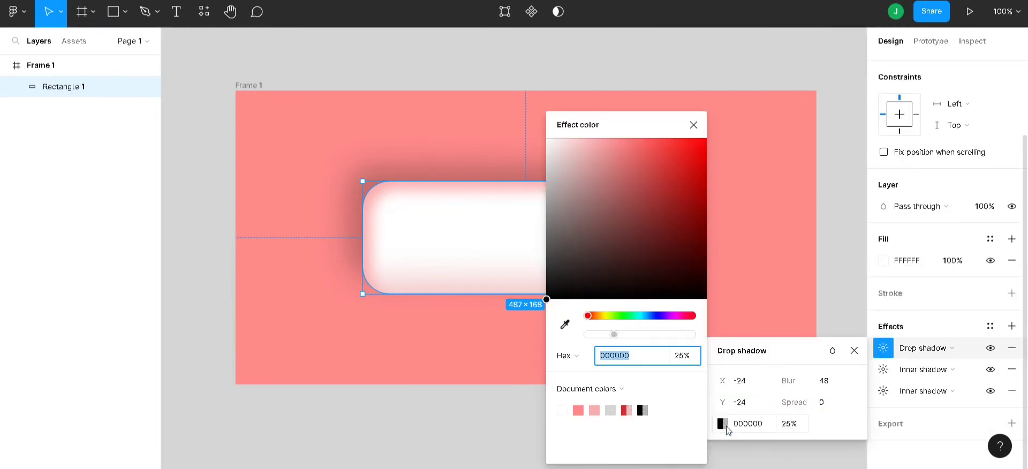
pyautogui.moveTo(647, 158)
pyautogui.mouseDown()
pyautogui.moveTo(616, 145)
pyautogui.moveTo(691, 142)
pyautogui.moveTo(677, 142)
pyautogui.moveTo(684, 169)
pyautogui.moveTo(658, 156)
pyautogui.mouseUp()
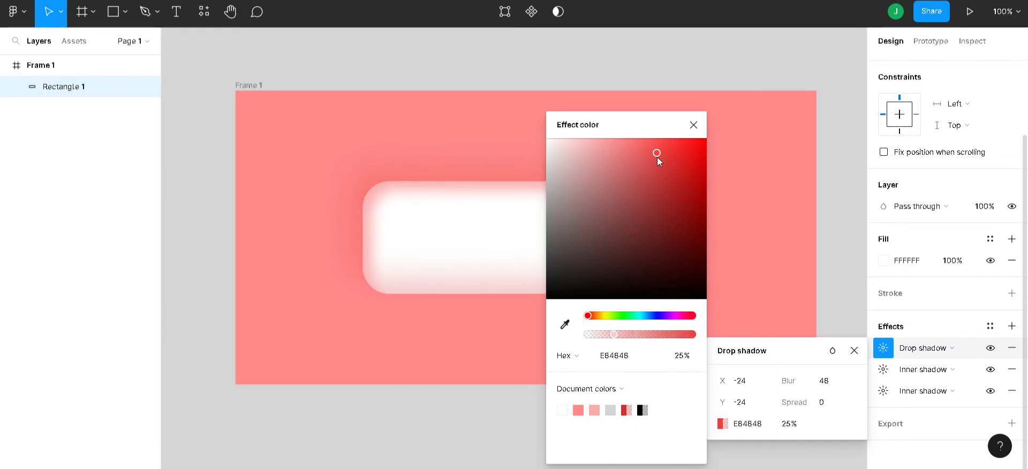
pyautogui.click(693, 126)
# - Zoom to fit Frame 1 in the view and leave nothing selected
pyautogui.click(854, 350)
pyautogui.click(827, 323)
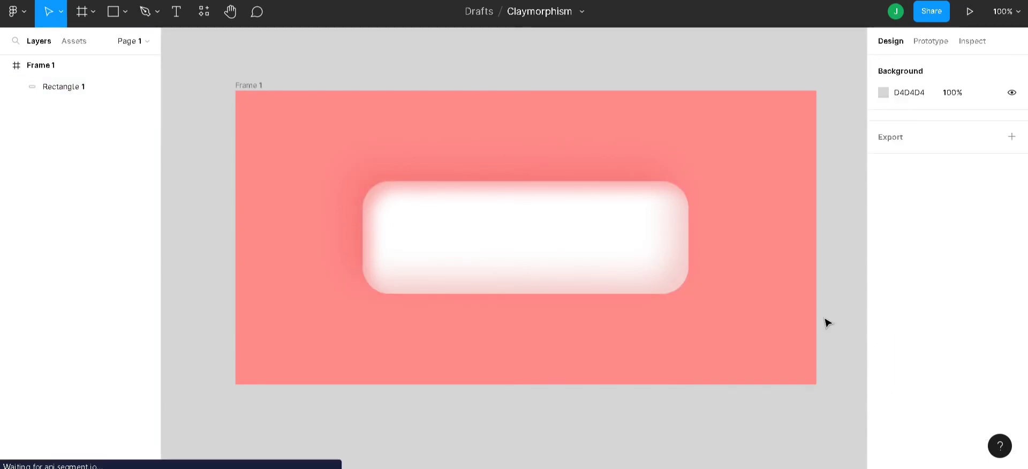
pyautogui.click(257, 87)
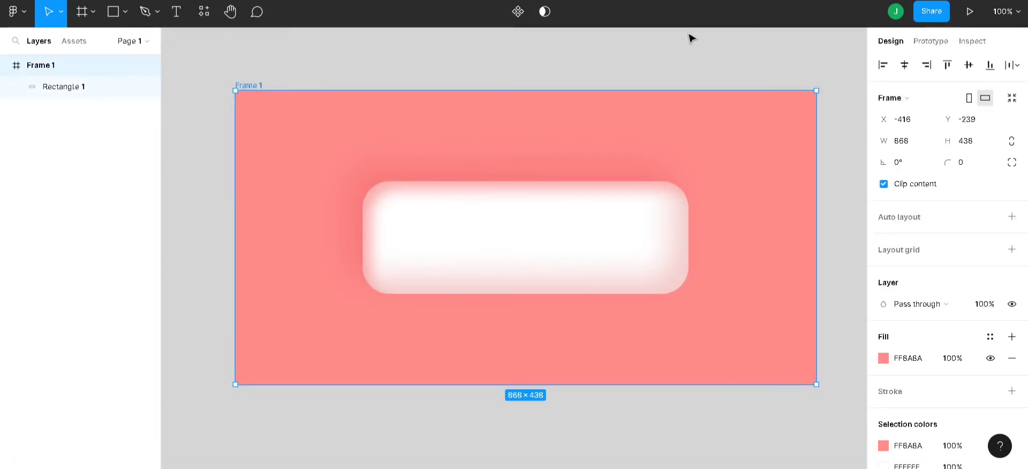
pyautogui.click(1006, 11)
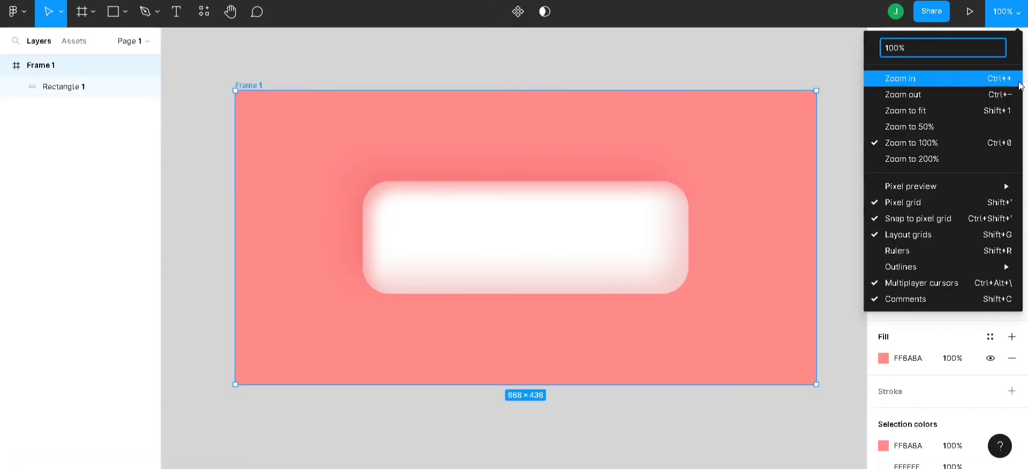
pyautogui.click(947, 110)
pyautogui.click(461, 244)
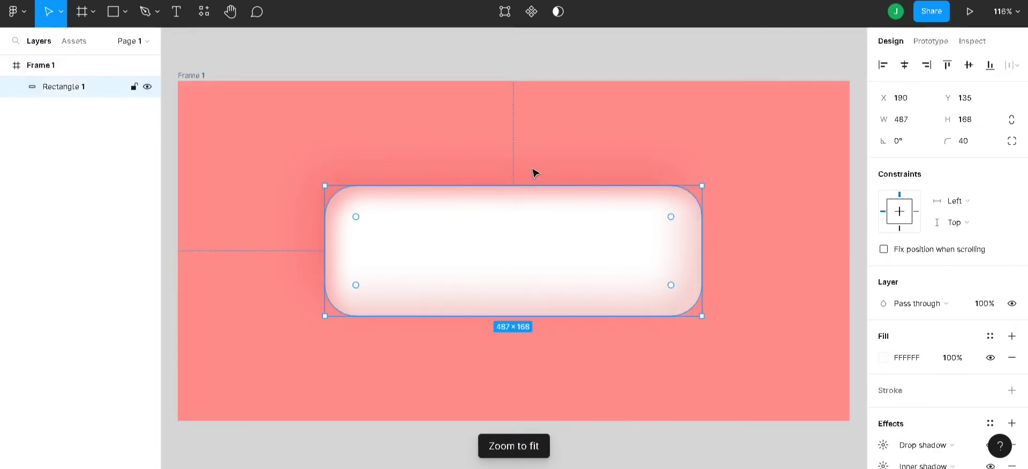
pyautogui.click(581, 67)
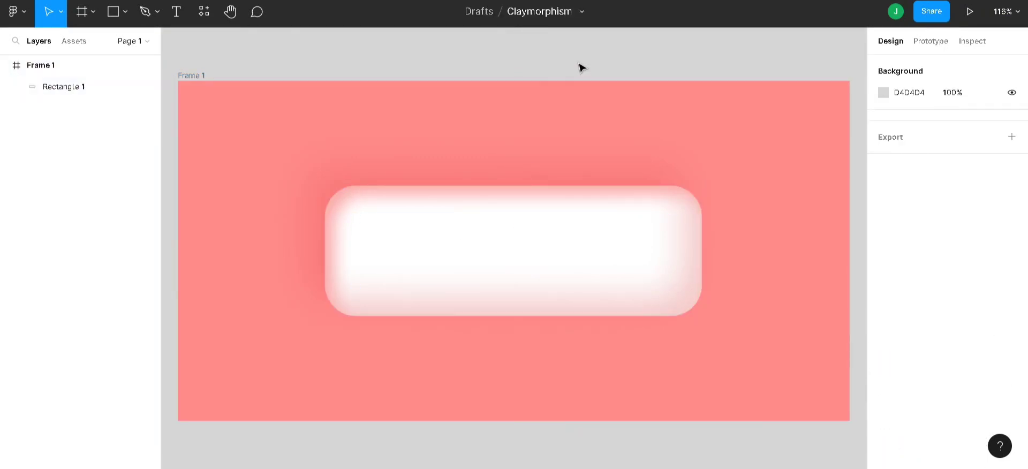